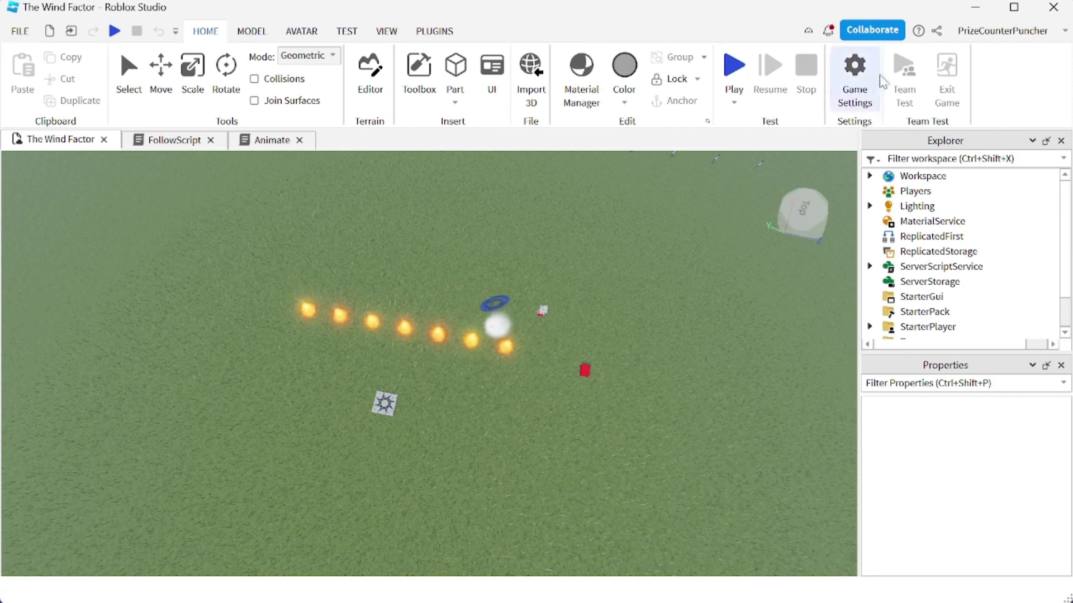
# Check the Enable Microphone and Enable Camera options in the game's Communication settings, leaving without saving changes.
pyautogui.click(856, 83)
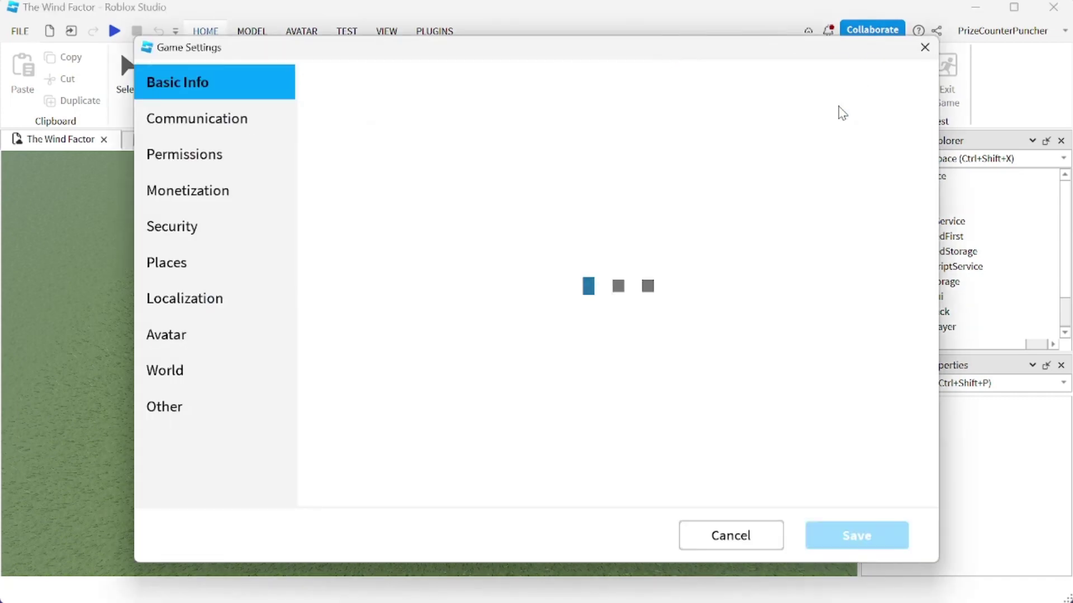
pyautogui.click(245, 126)
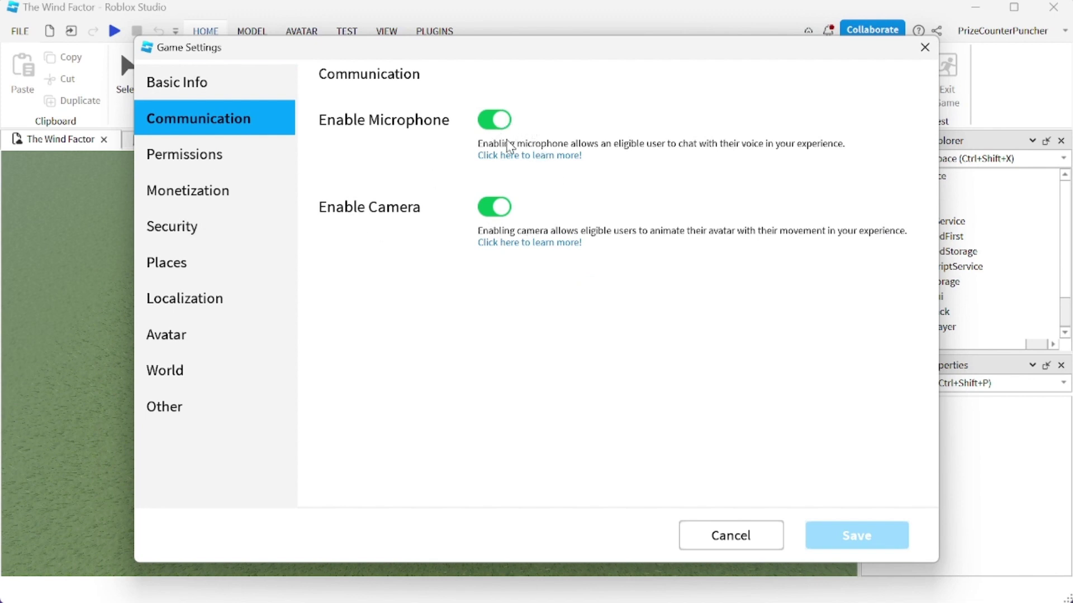
pyautogui.click(503, 123)
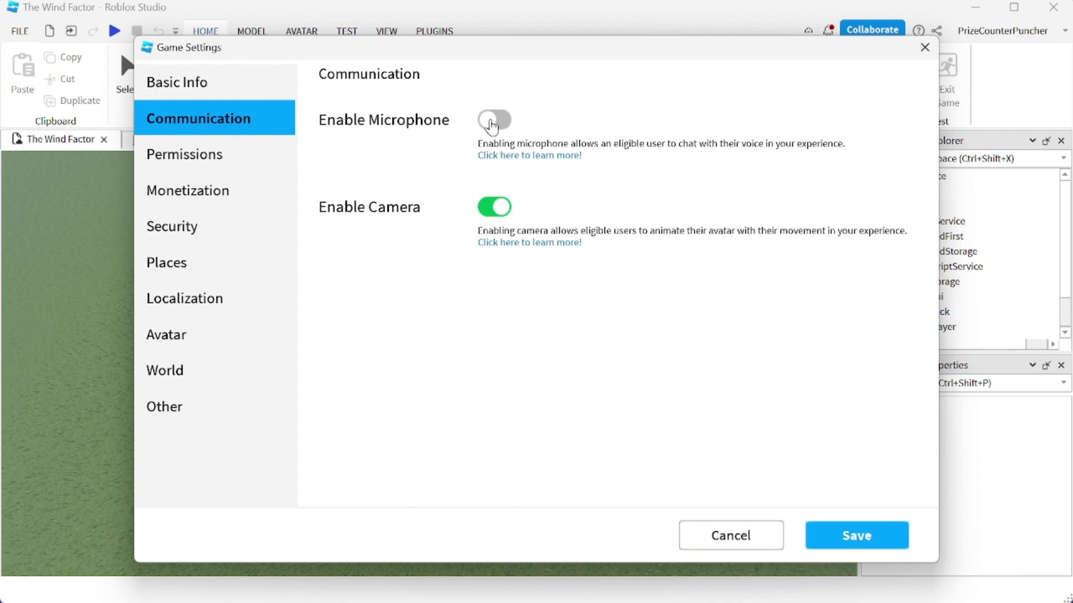
pyautogui.click(492, 124)
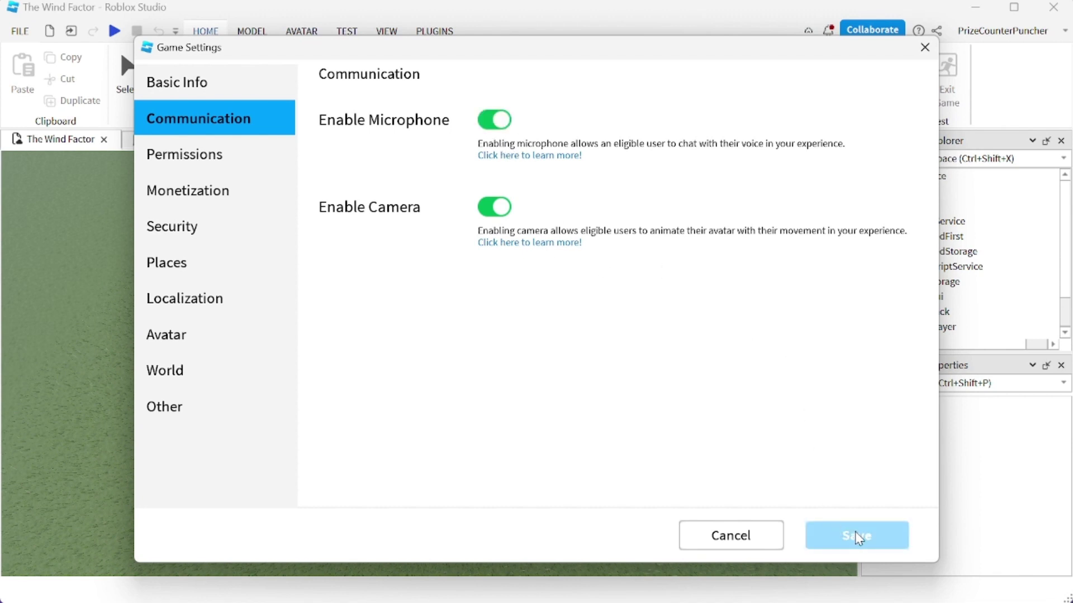
pyautogui.click(757, 537)
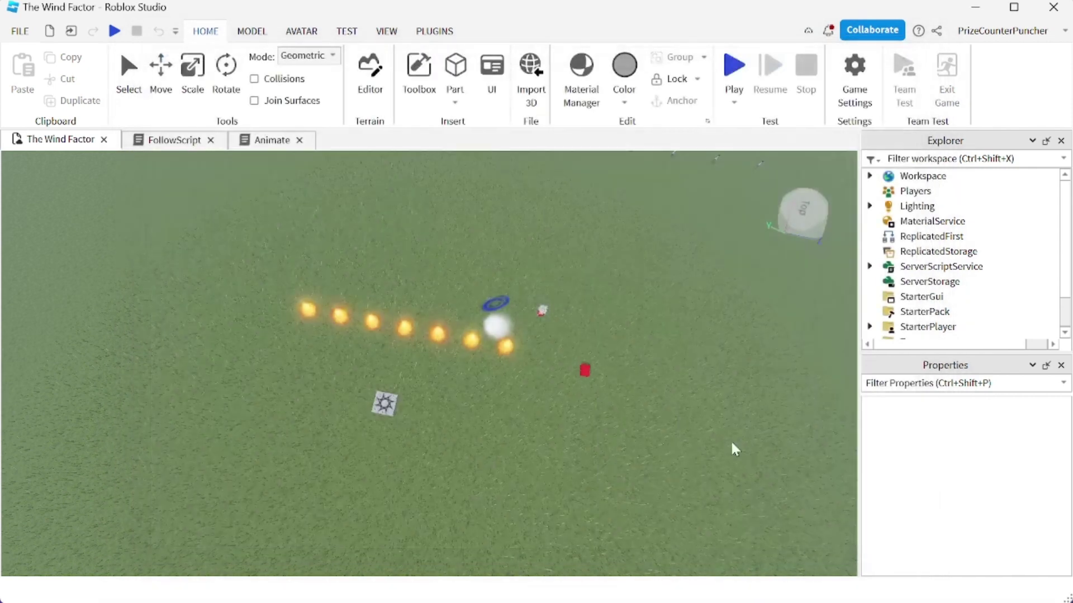
# Publish The Wind Factor to Roblox.
pyautogui.click(20, 31)
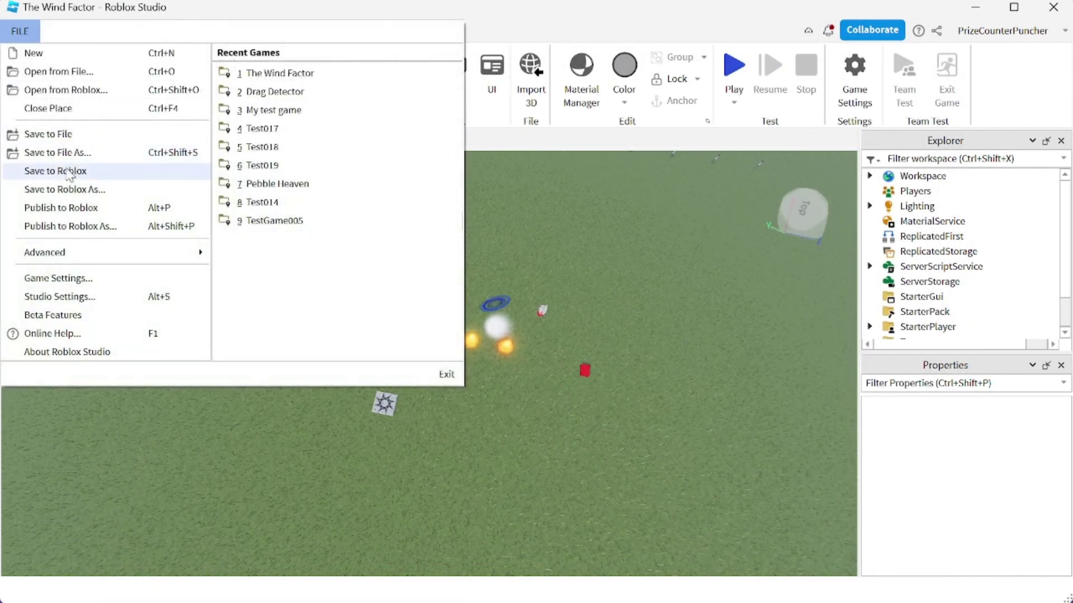
pyautogui.click(74, 208)
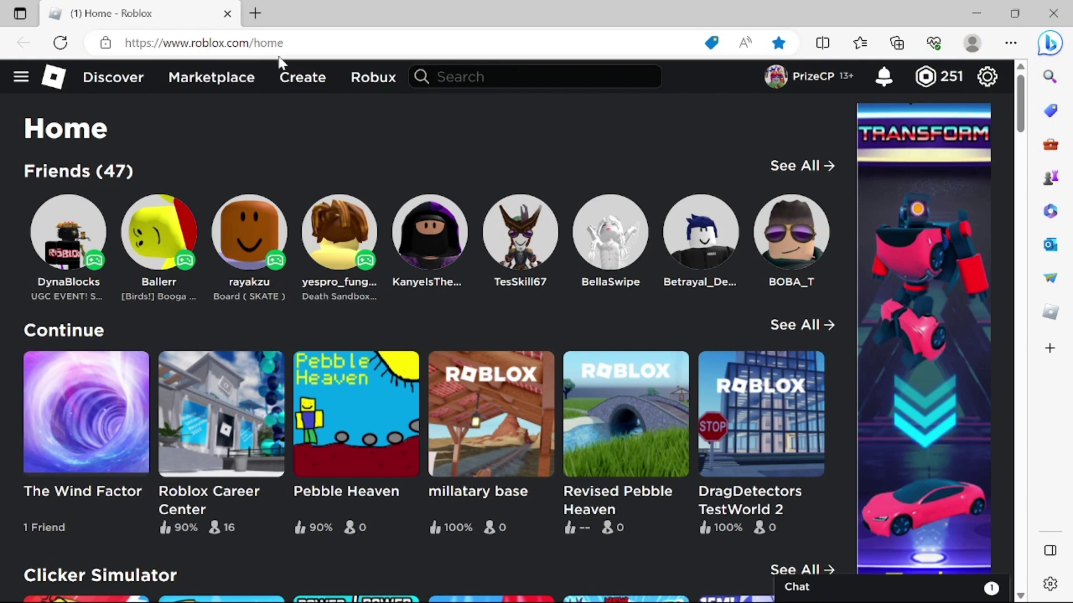
# On the Roblox website in the browser, open the Microphone and Camera Input section of the account's privacy settings.
pyautogui.click(988, 77)
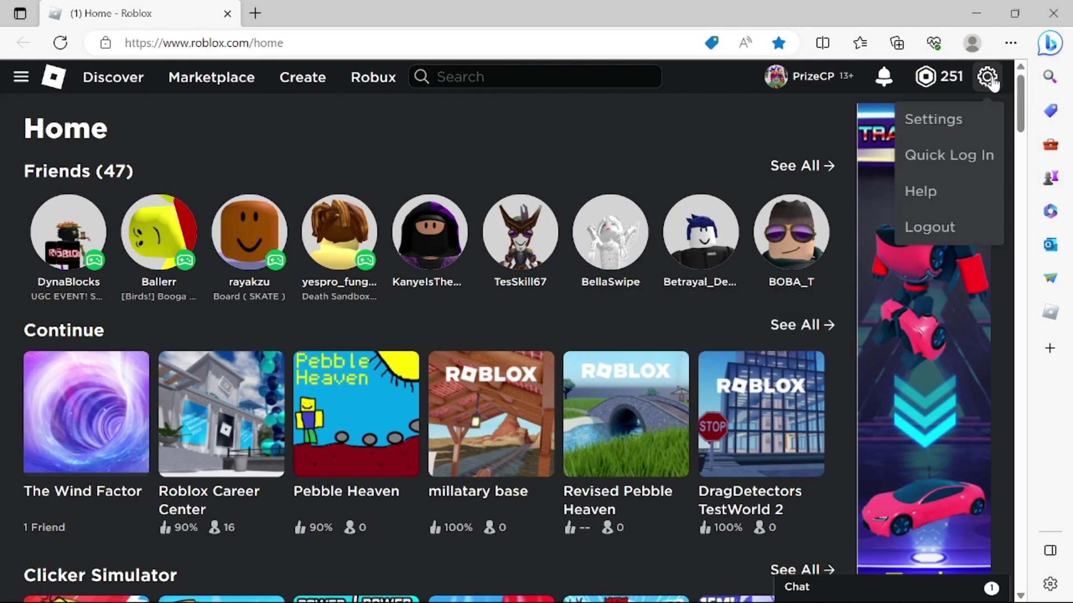
pyautogui.click(944, 116)
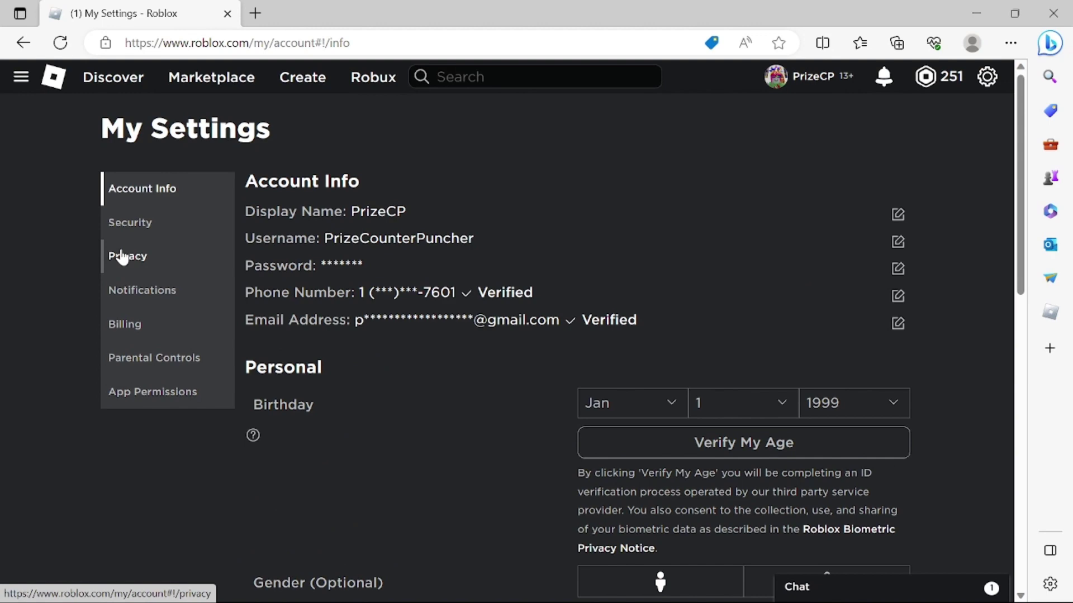
pyautogui.click(111, 255)
pyautogui.scroll(-7, 407, 263)
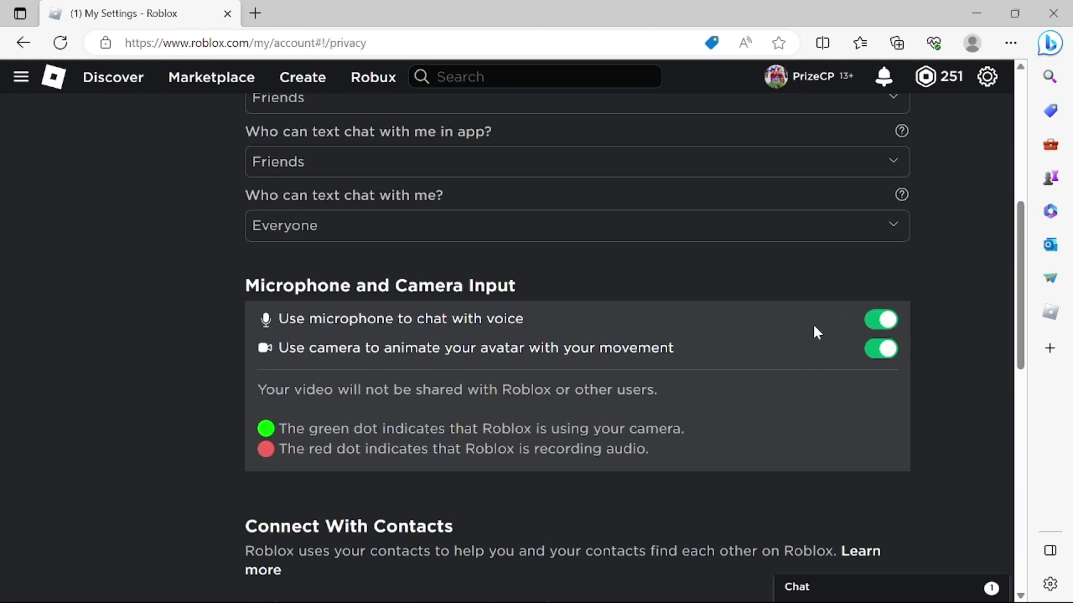
# Switch microphone voice chat and camera avatar movement off, and re-enable each of them in the account's privacy settings.
pyautogui.click(888, 321)
pyautogui.click(885, 351)
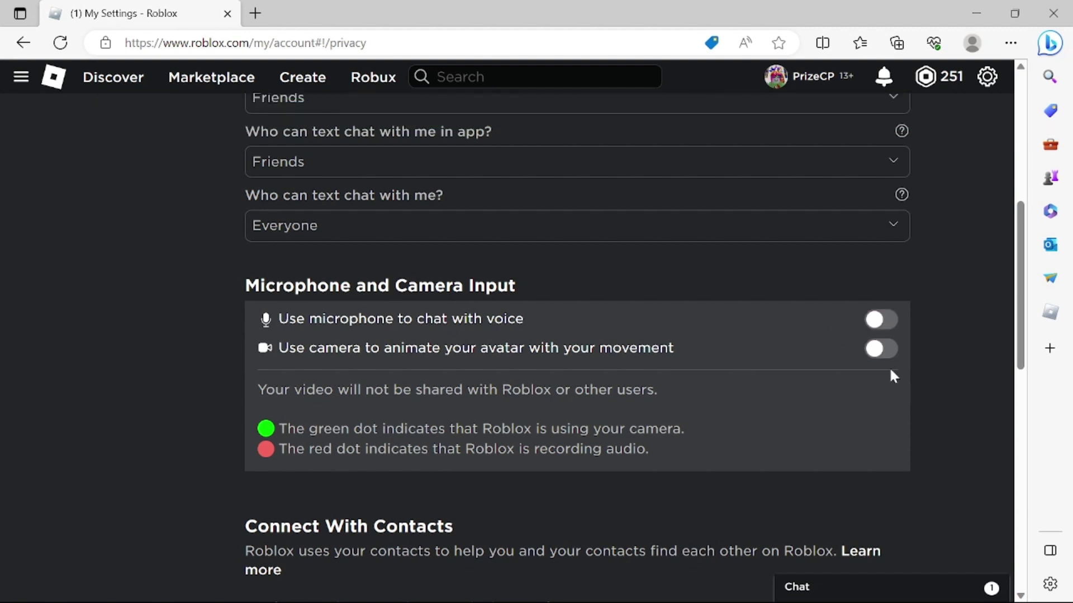
pyautogui.click(879, 324)
pyautogui.click(509, 455)
pyautogui.click(878, 359)
pyautogui.click(501, 429)
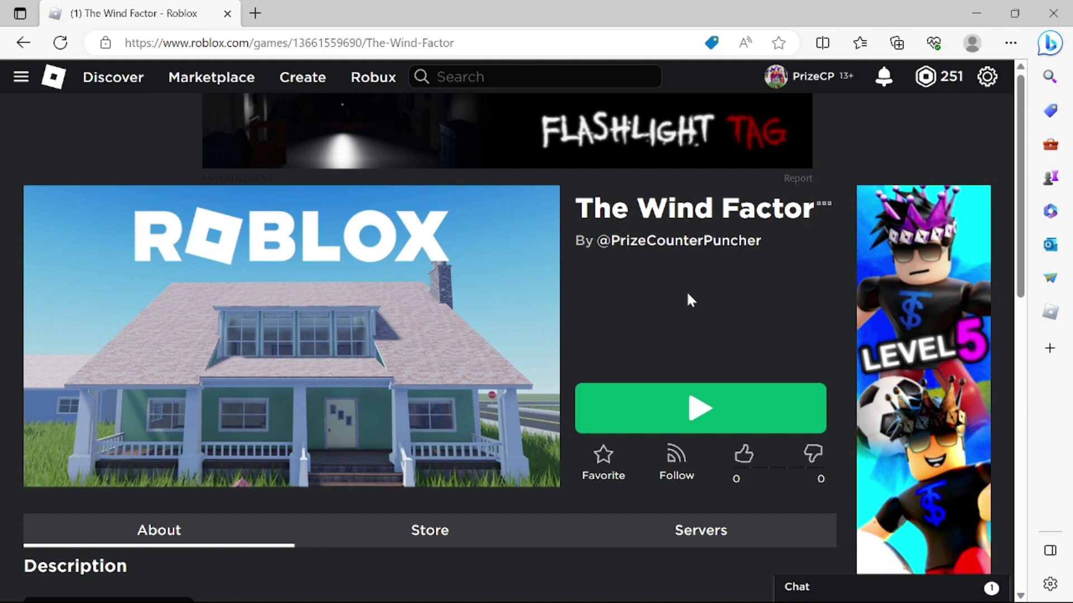
# Launch The Wind Factor from its game page and turn on the avatar's microphone and camera.
pyautogui.click(688, 406)
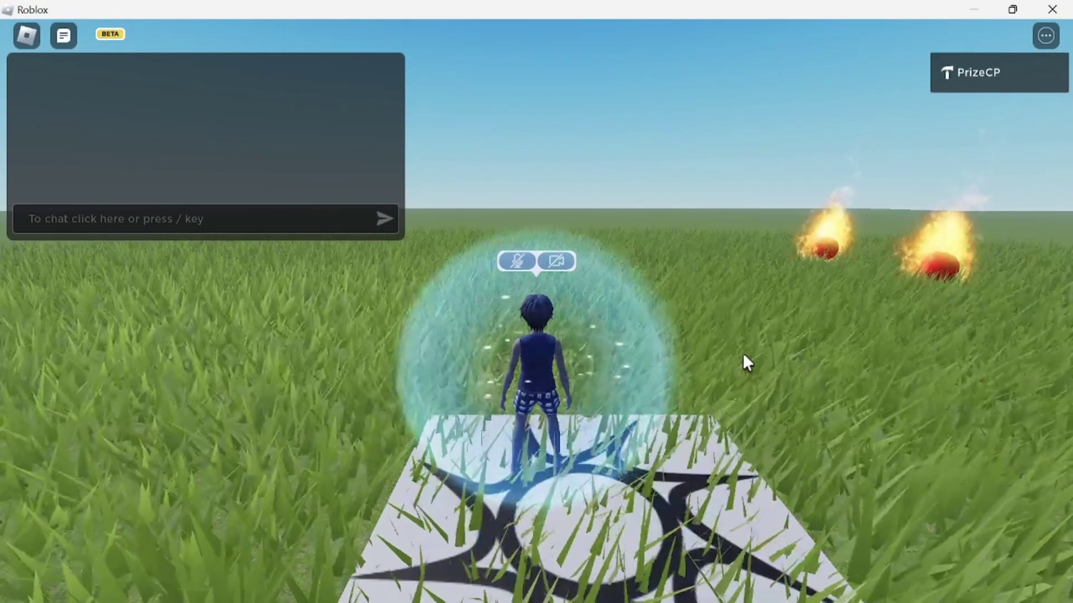
pyautogui.press('s')
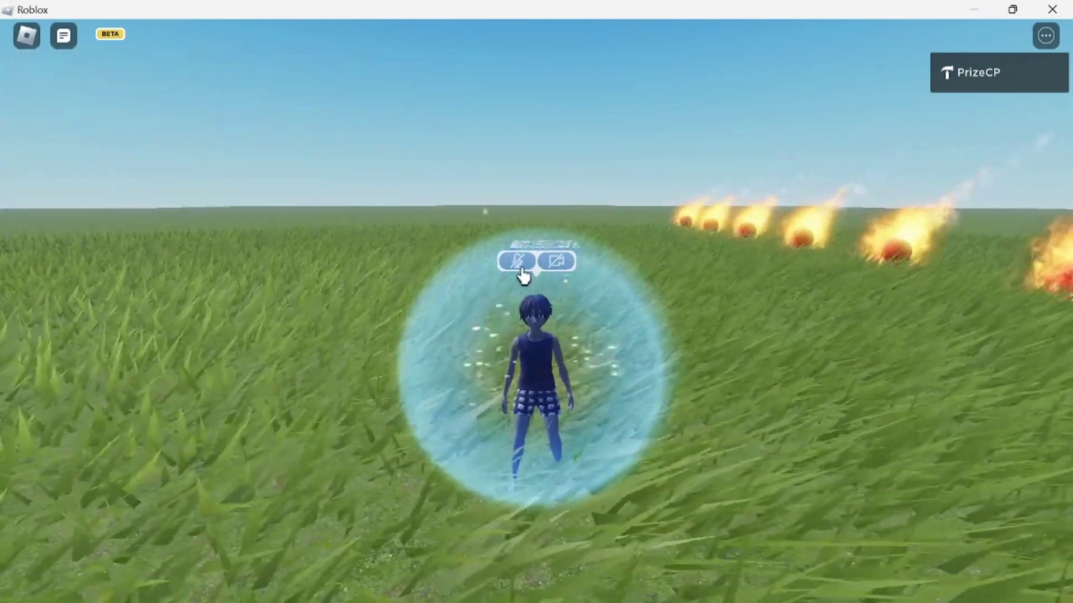
pyautogui.click(516, 263)
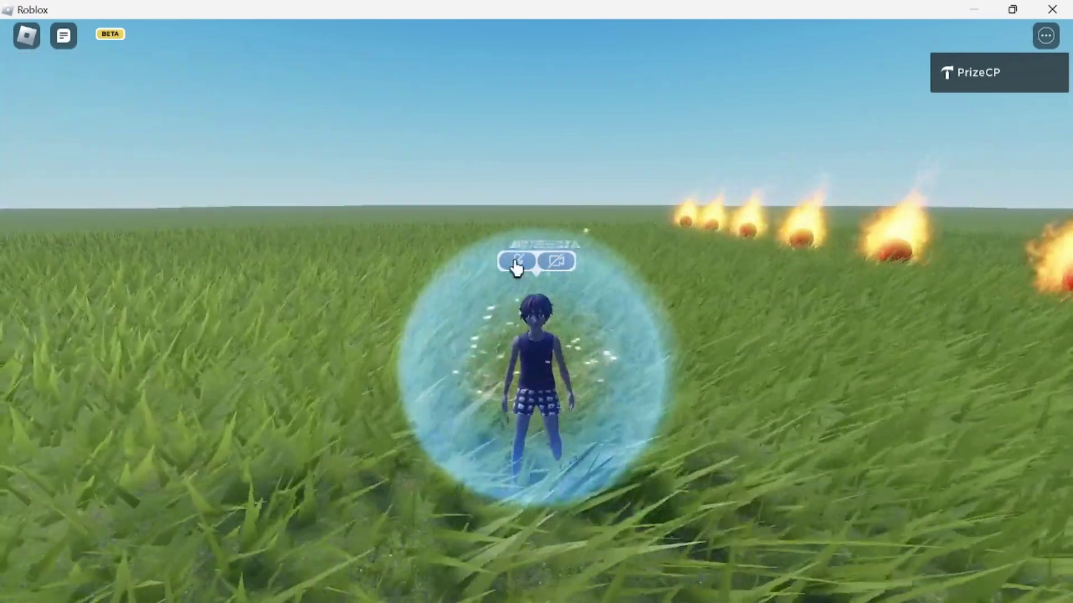
pyautogui.click(516, 264)
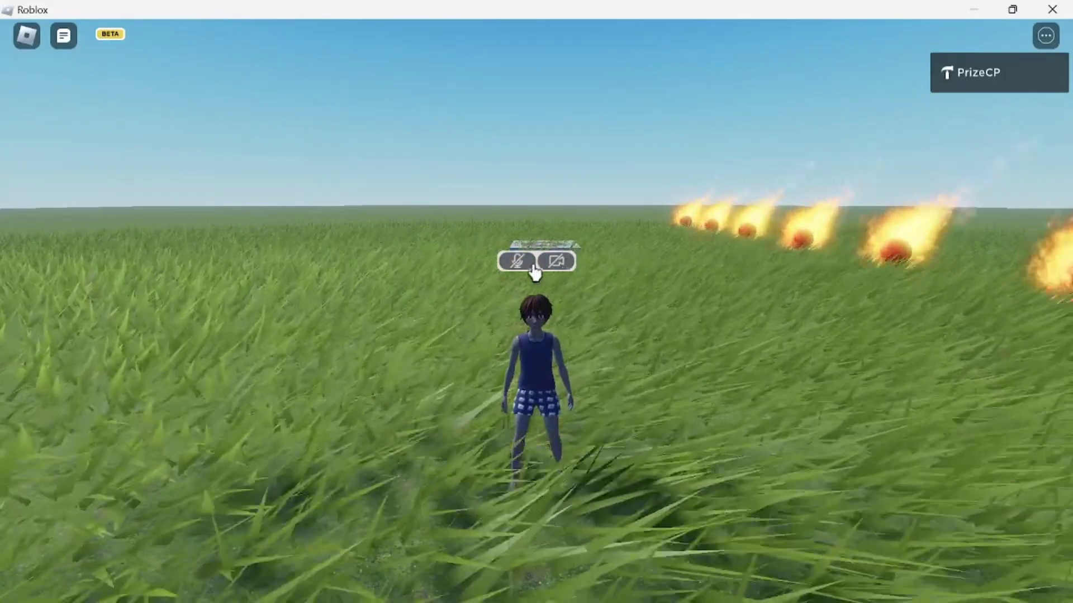
pyautogui.click(522, 267)
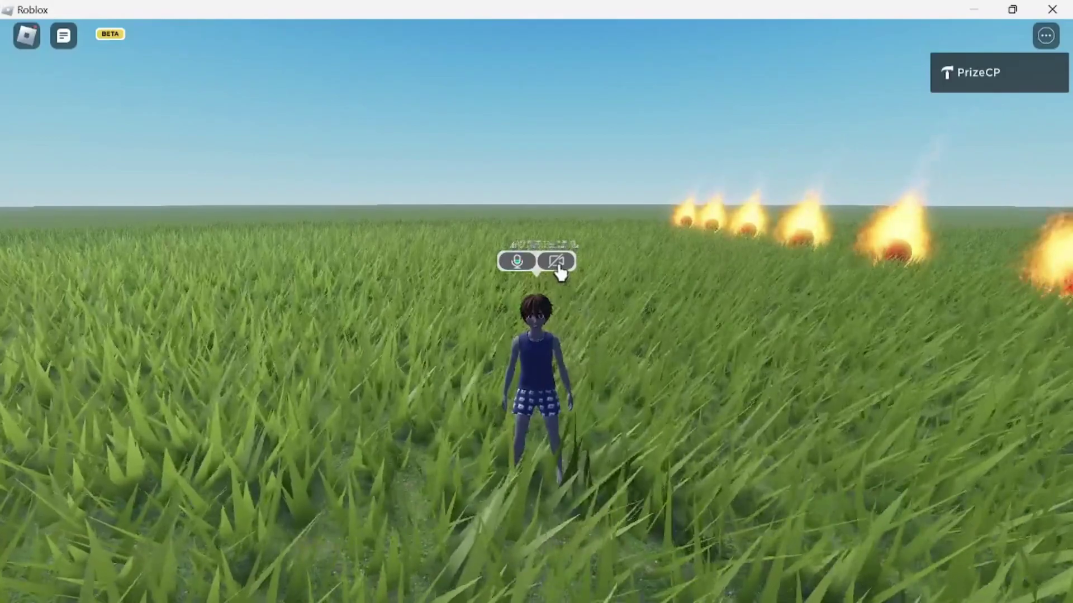
pyautogui.click(558, 267)
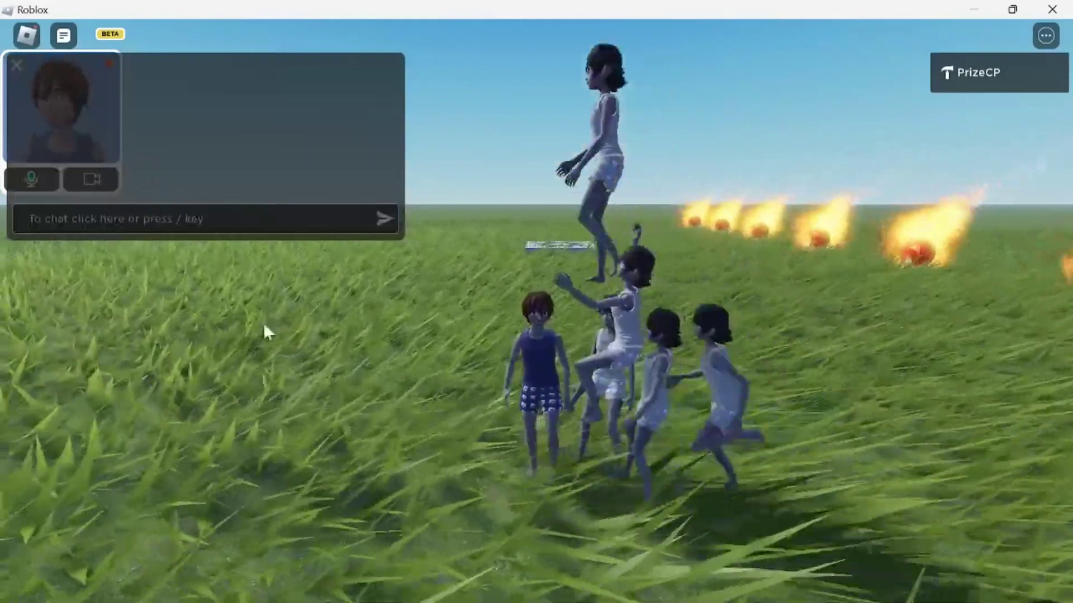
# Walk the avatar across the field and watch its face and head movement in the self-view.
pyautogui.press('w')
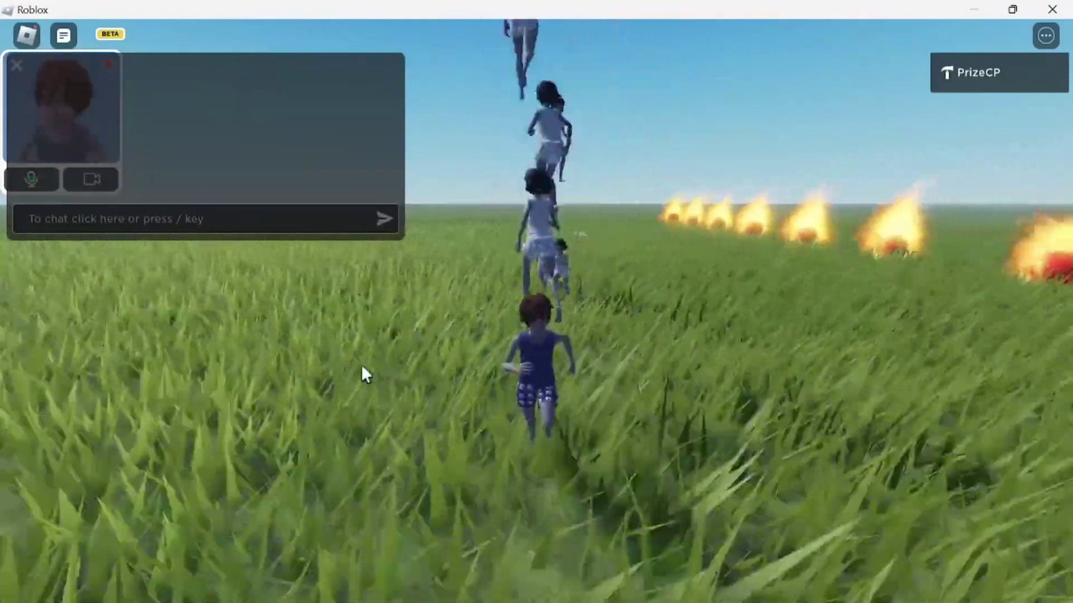
pyautogui.press('s')
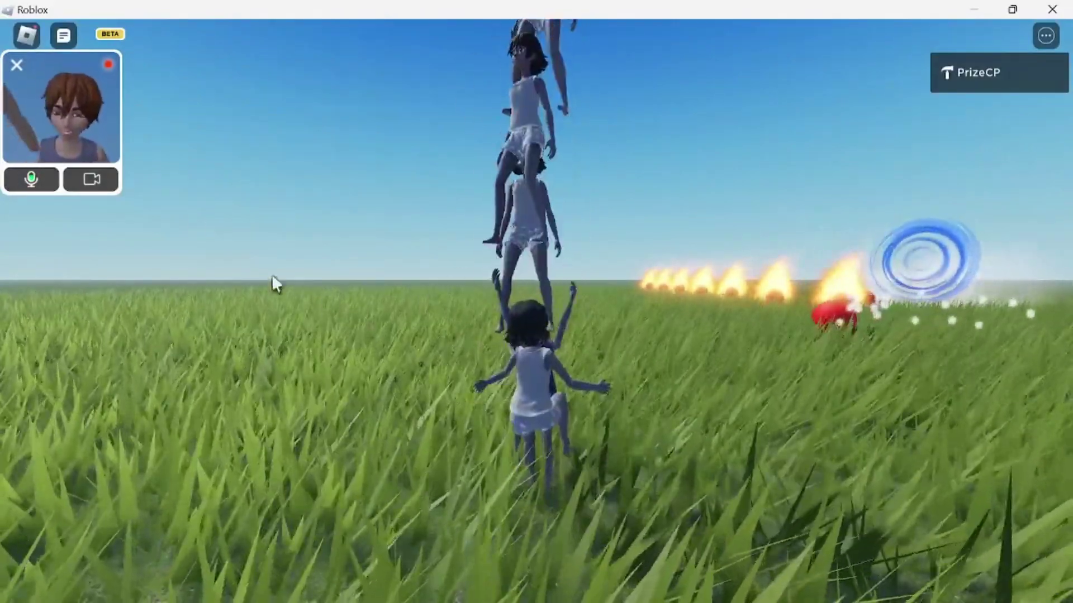
pyautogui.moveTo(86, 120)
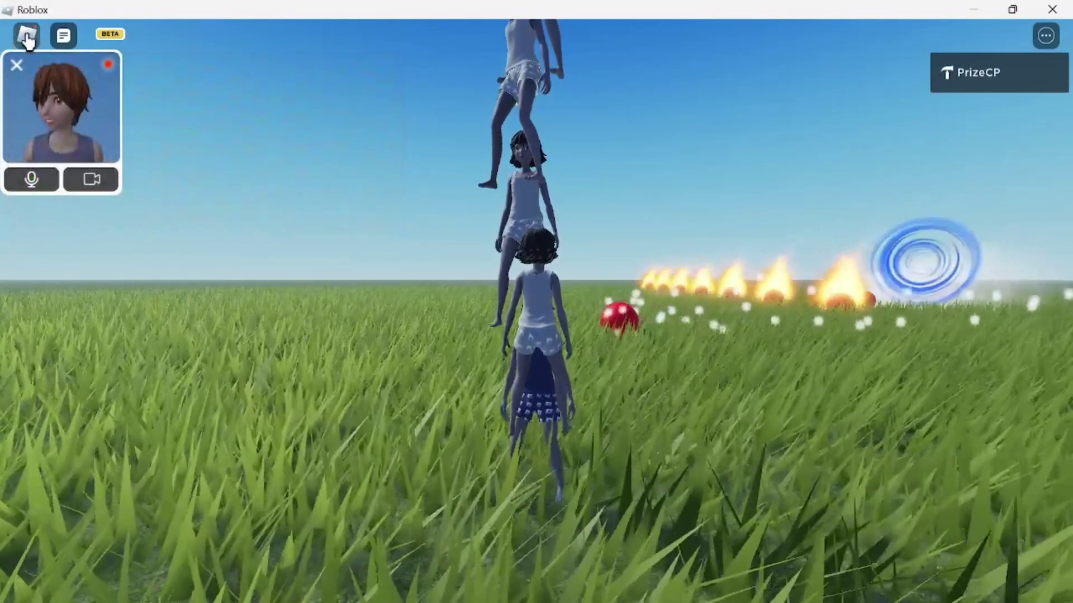
# Toggle the microphone in the in-game menu, hide the self-view, and return to the game.
pyautogui.click(26, 37)
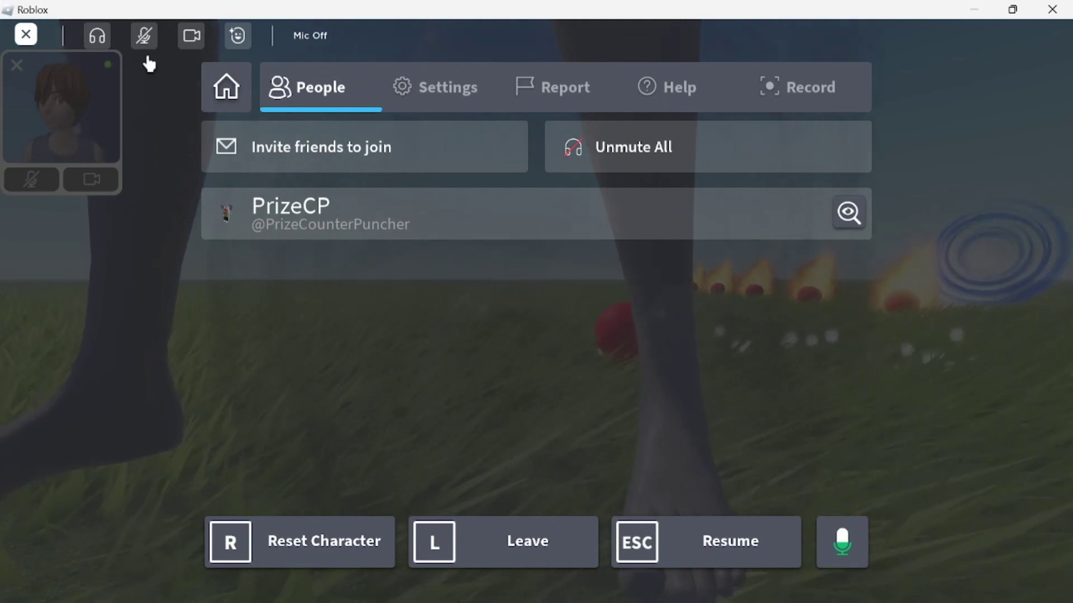
pyautogui.click(145, 37)
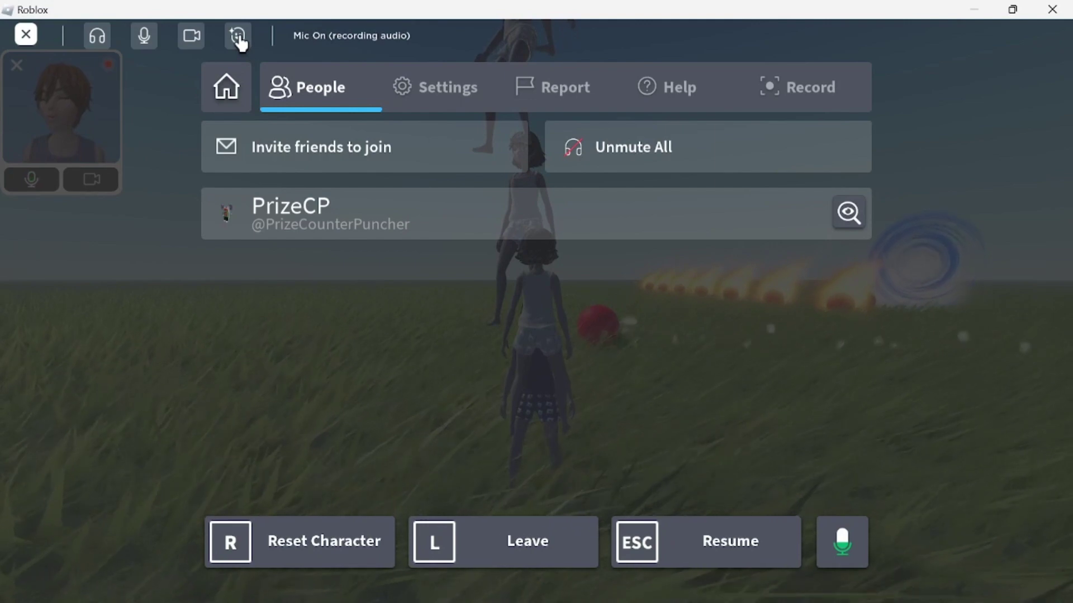
pyautogui.click(27, 35)
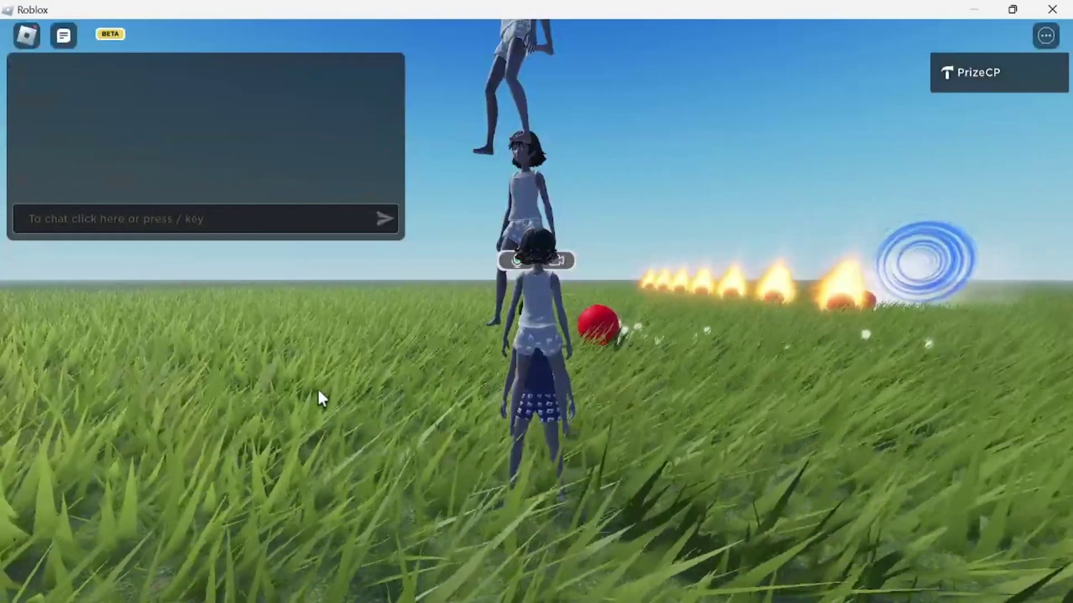
# Bring the self-view back from the avatar's overhead bubble and move the avatar around to check its facial animation up close.
pyautogui.press('w')
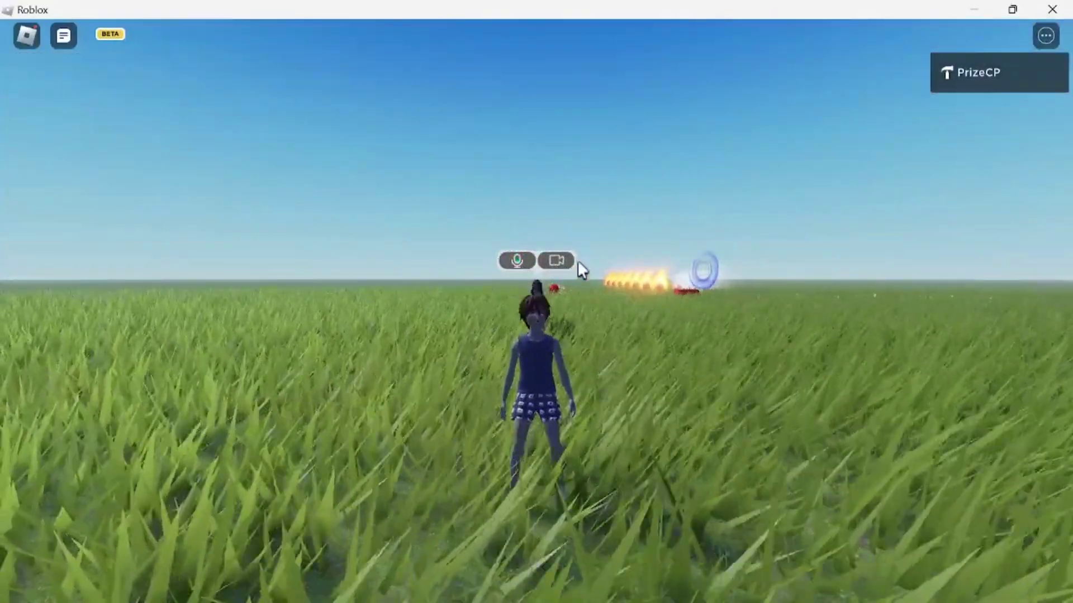
pyautogui.click(559, 264)
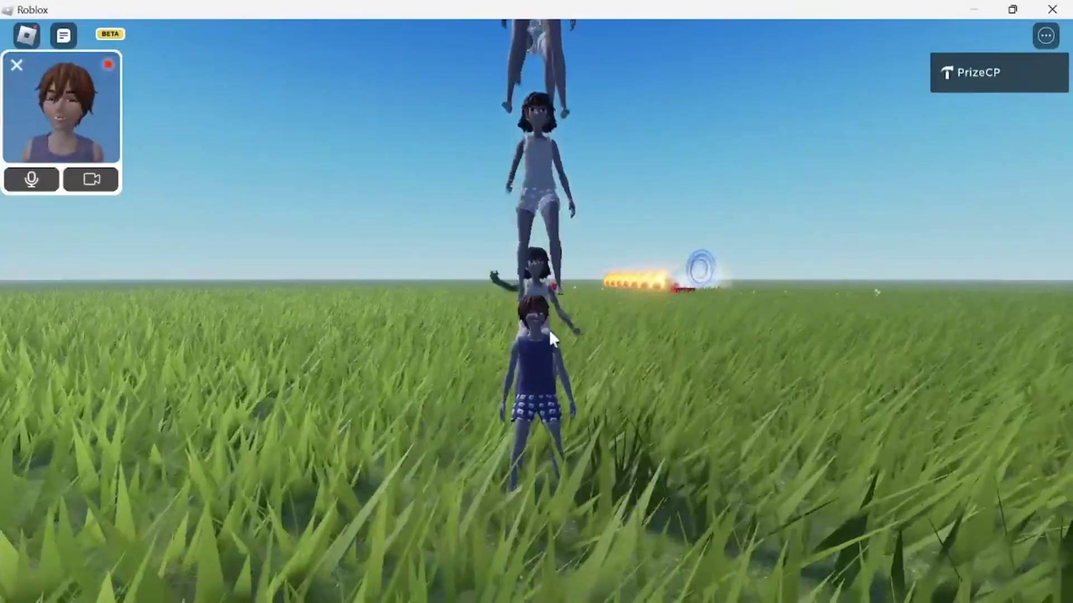
pyautogui.moveTo(141, 172)
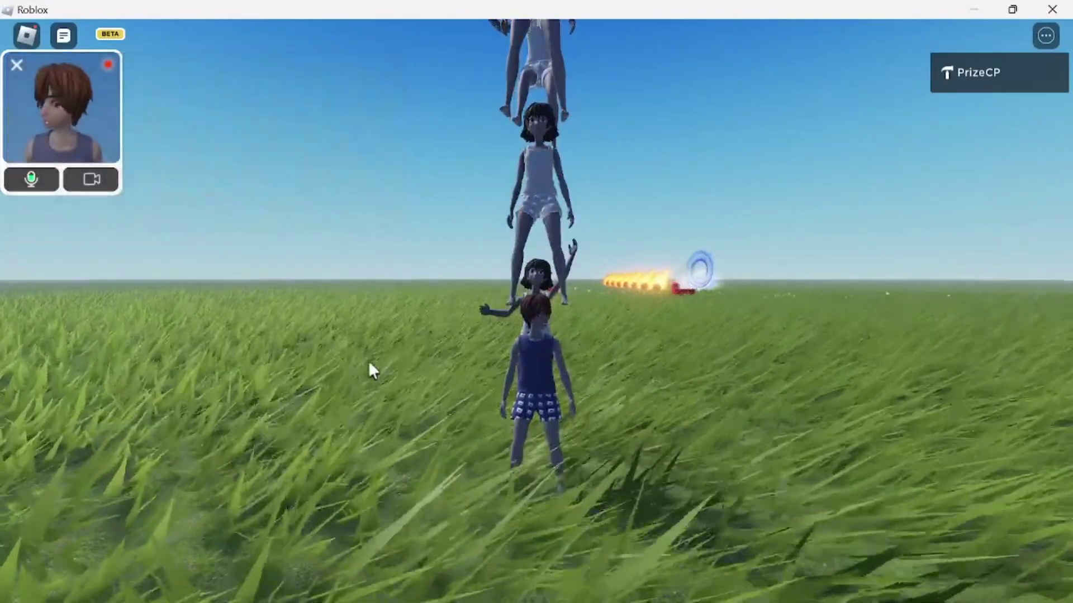
pyautogui.press('w')
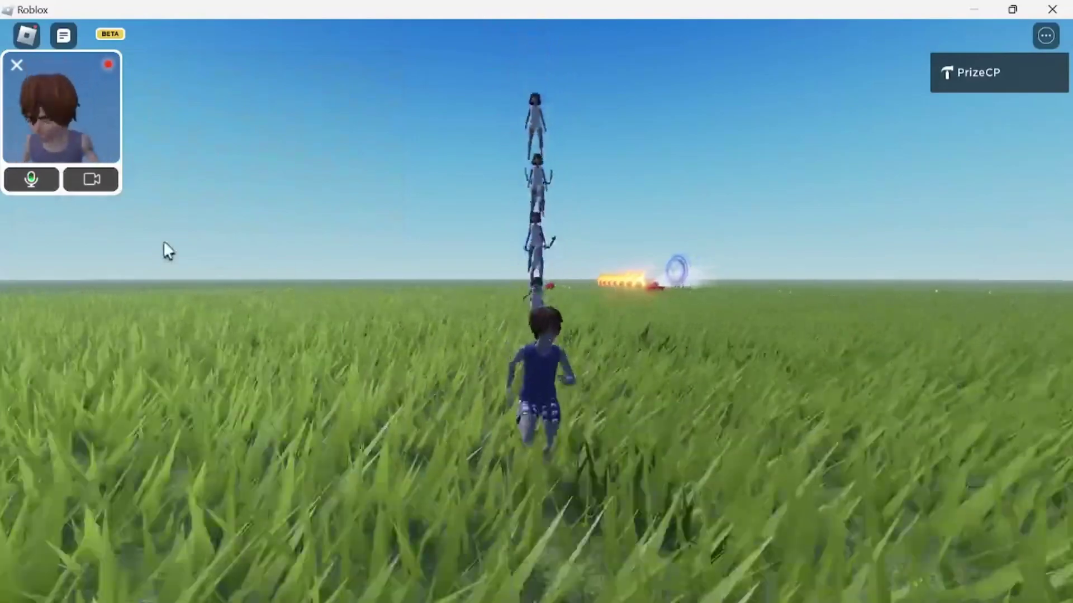
pyautogui.moveTo(30, 182)
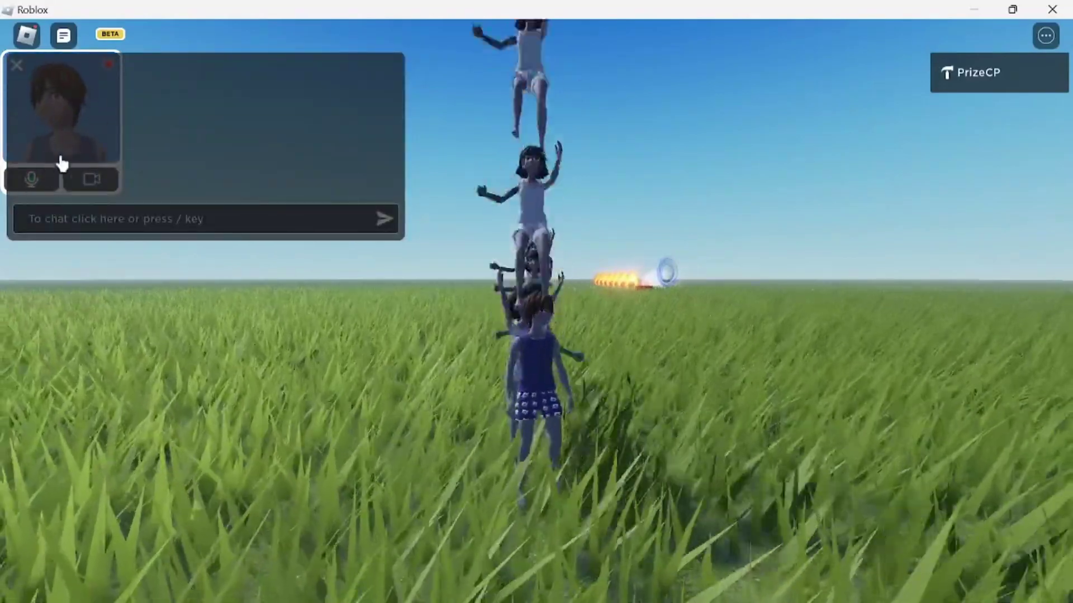
pyautogui.press('w')
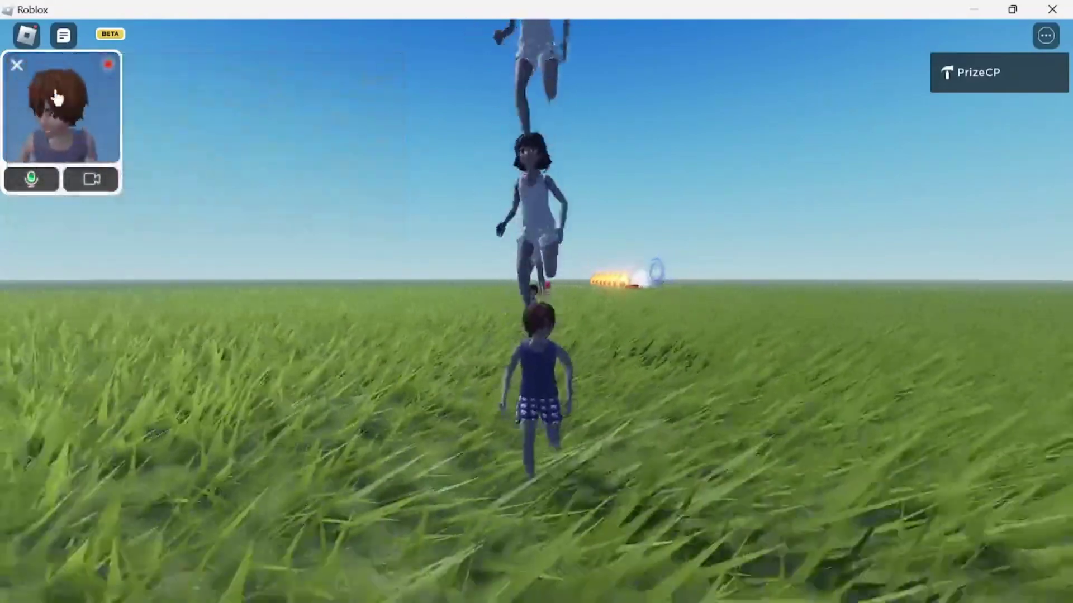
pyautogui.moveTo(48, 115)
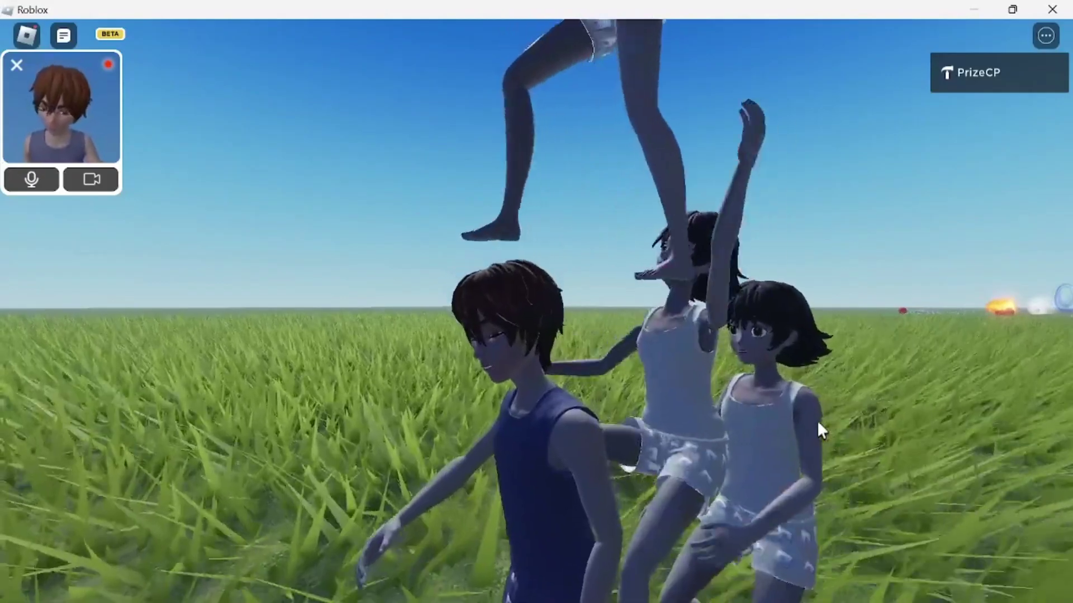
pyautogui.press('s')
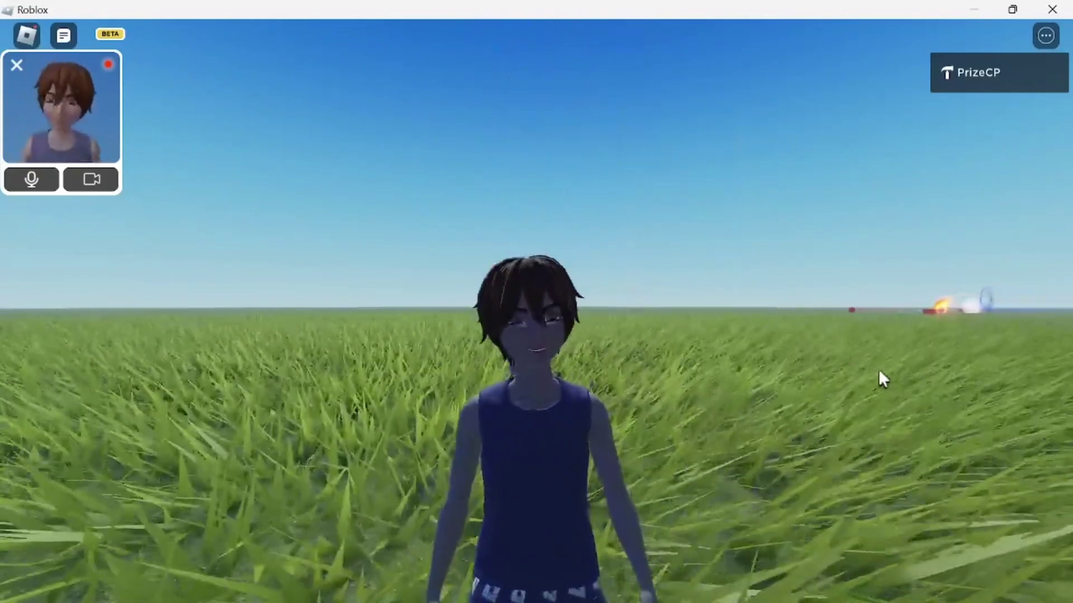